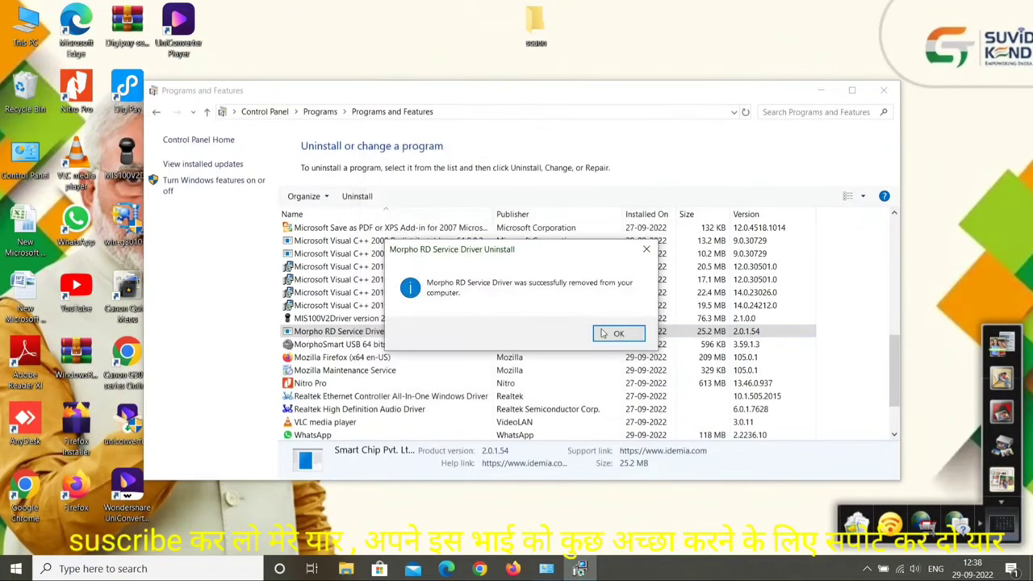
Uninstall MorphoSmart USB 64 bits Driver, automatically closing its running applications, and close the installed programs window.
{"action": "left_click", "coordinate": [618, 334]}
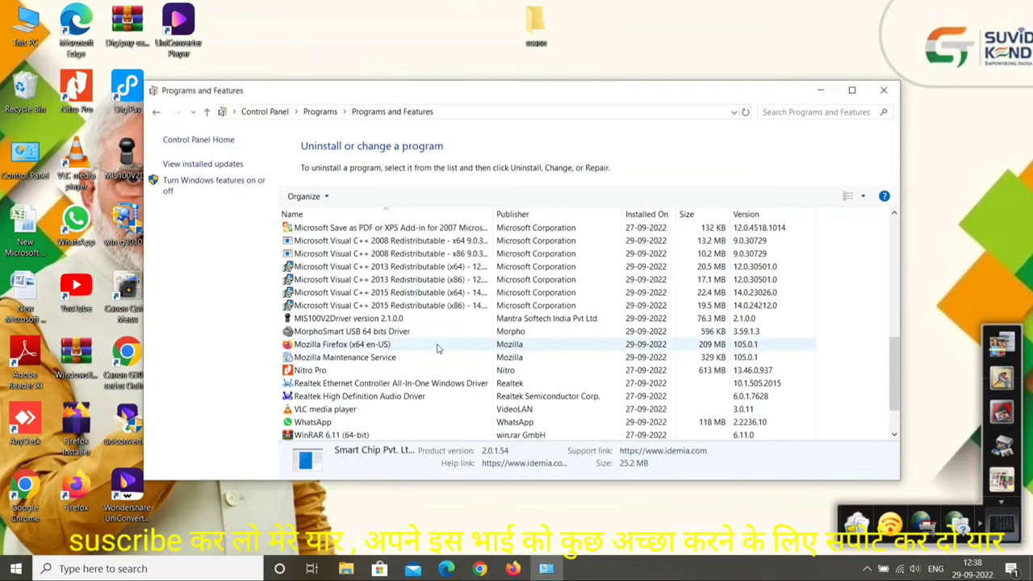
{"action": "left_click", "coordinate": [361, 332]}
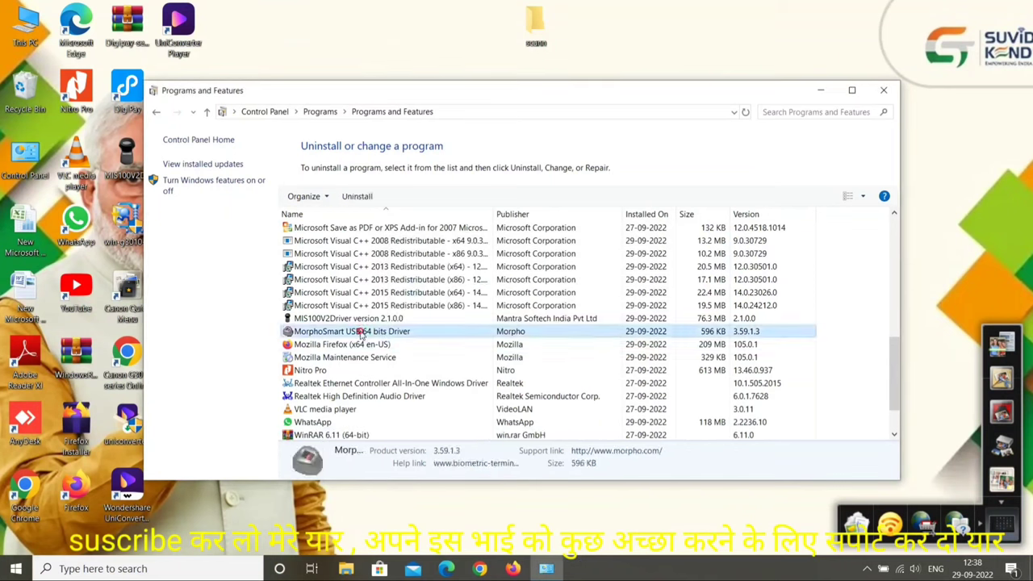
{"action": "left_click", "coordinate": [357, 197]}
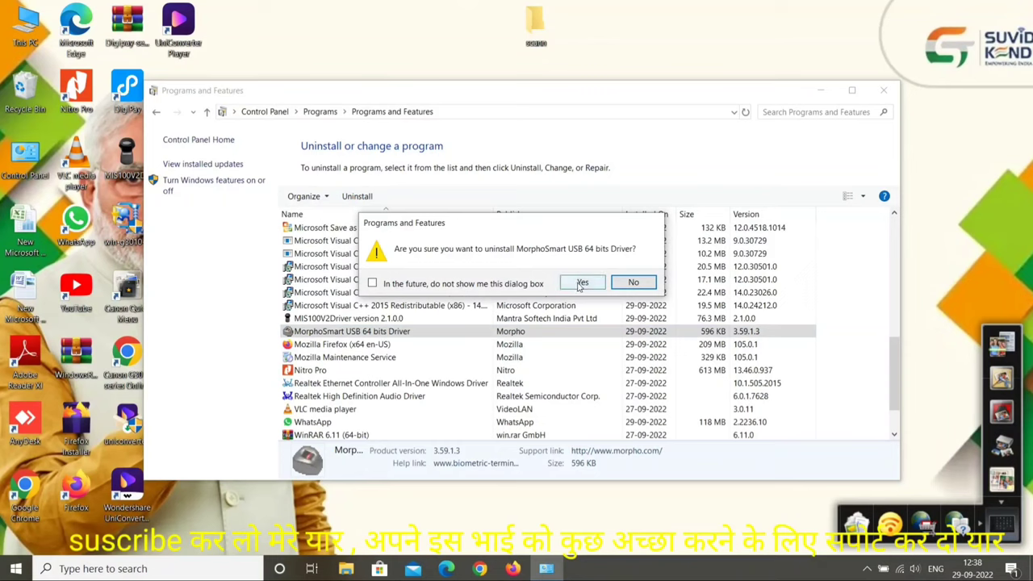
{"action": "left_click", "coordinate": [577, 283]}
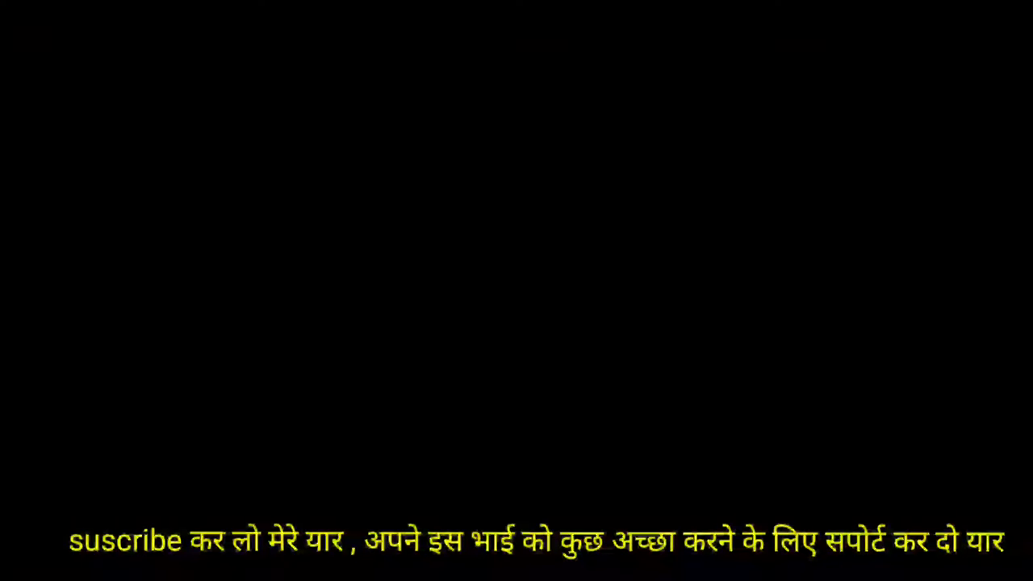
{"action": "left_click", "coordinate": [478, 370]}
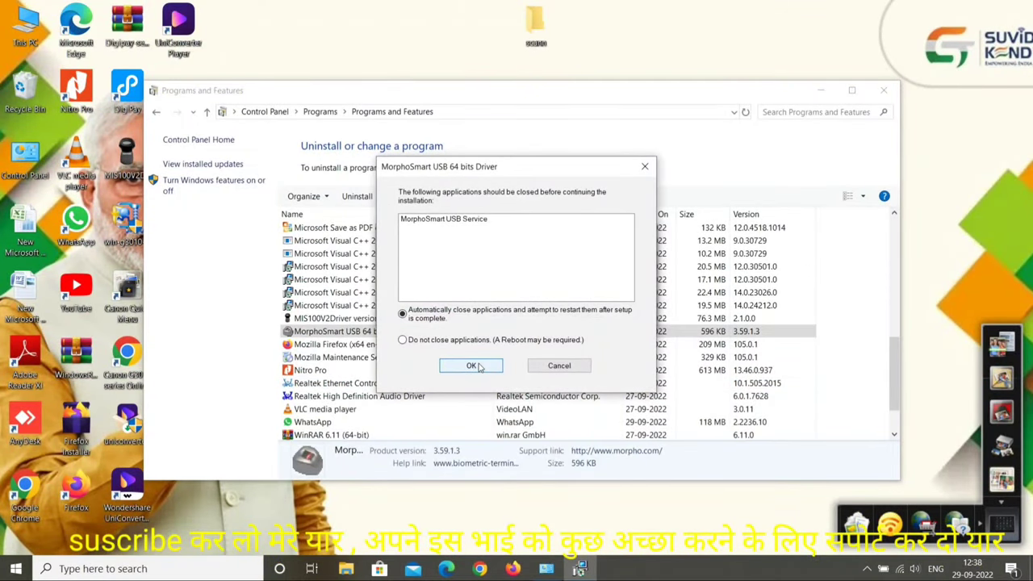
{"action": "left_click", "coordinate": [470, 317]}
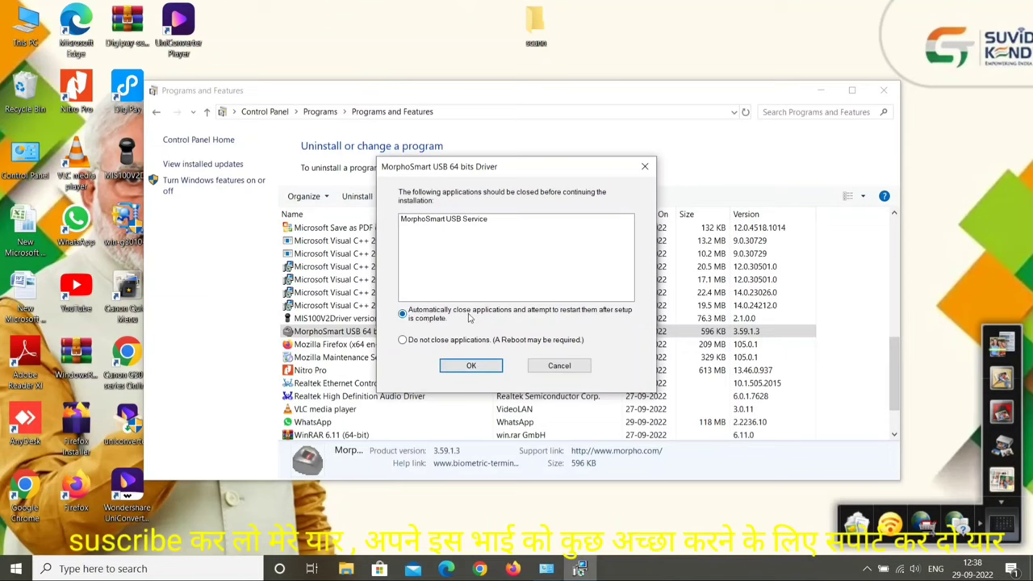
{"action": "left_click", "coordinate": [464, 368]}
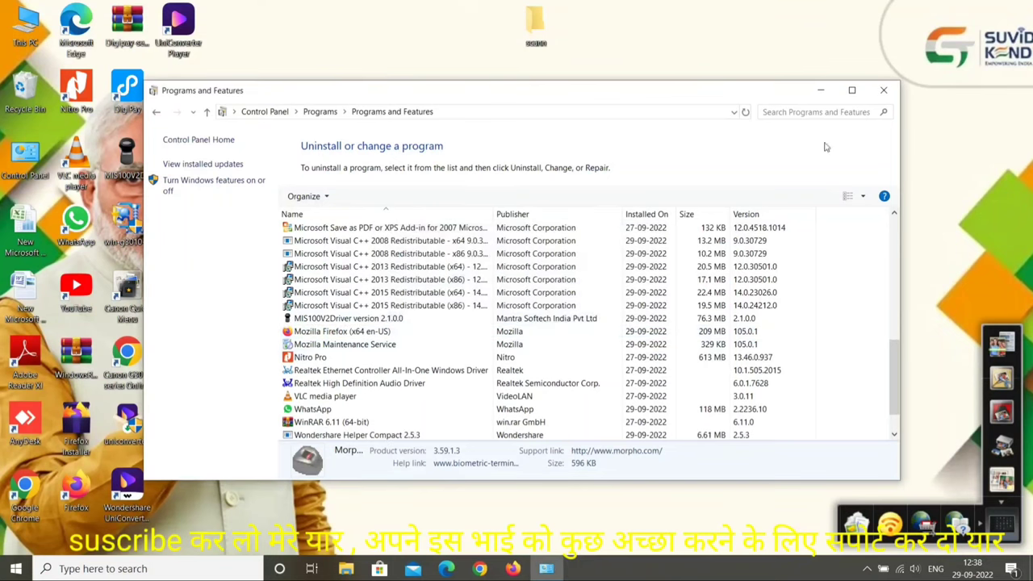
{"action": "left_click_drag", "start_coordinate": [894, 392], "coordinate": [897, 260]}
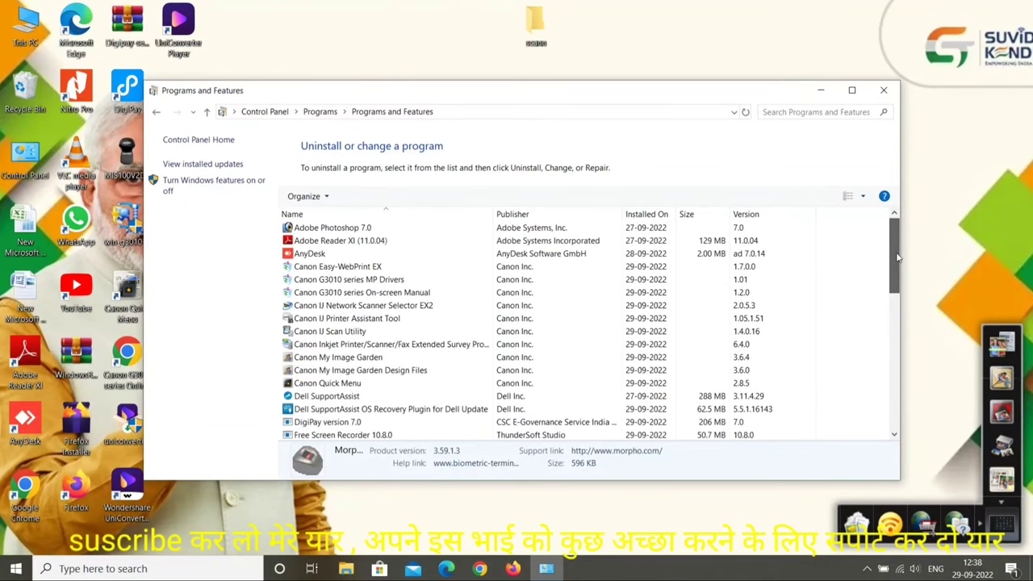
{"action": "left_click", "coordinate": [883, 90]}
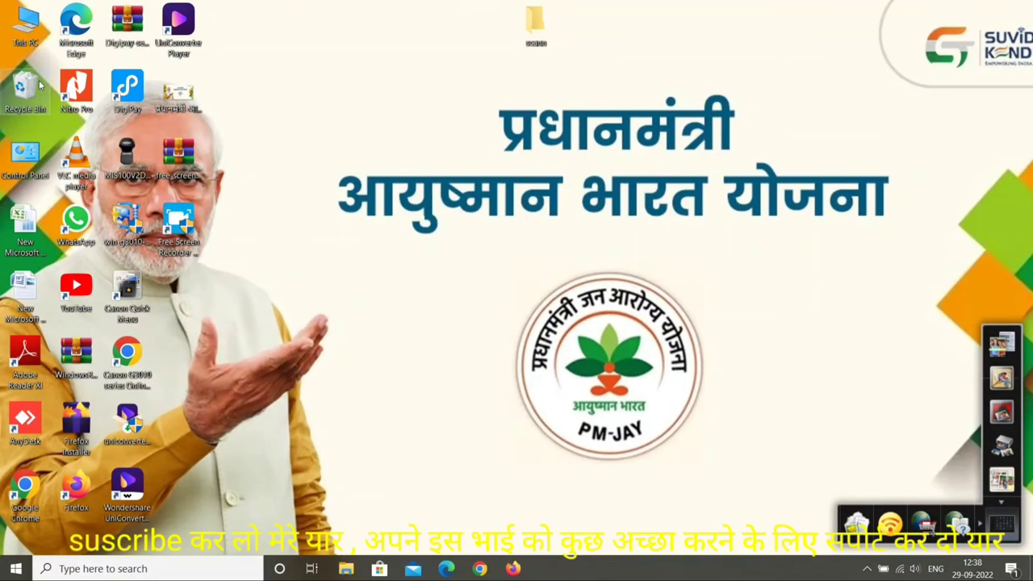
Open Local Disk (C:) and examine the contents of the CSC E-Governance Service folder.
{"action": "double_click", "coordinate": [32, 23]}
{"action": "double_click", "coordinate": [349, 373]}
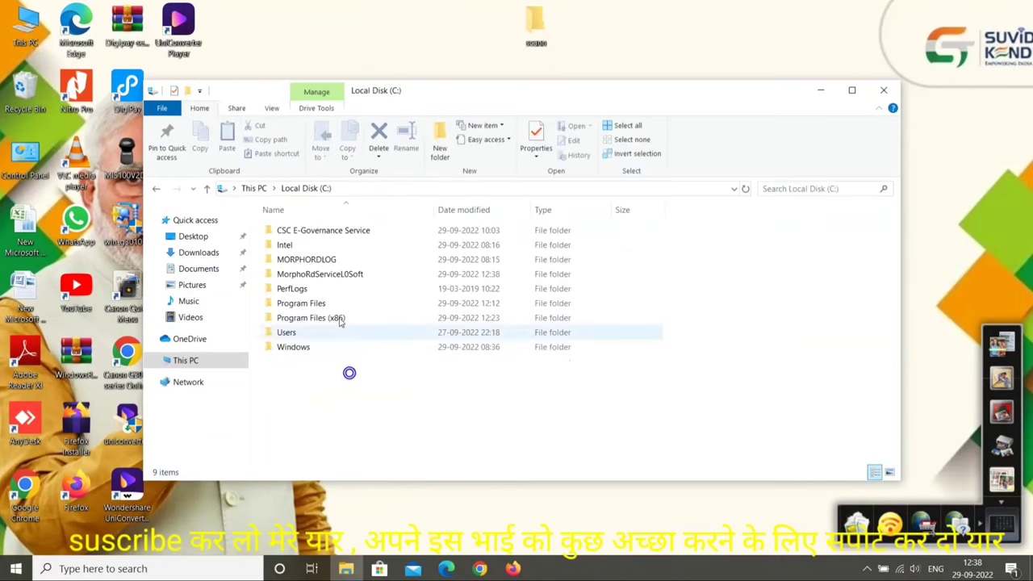
{"action": "double_click", "coordinate": [329, 232]}
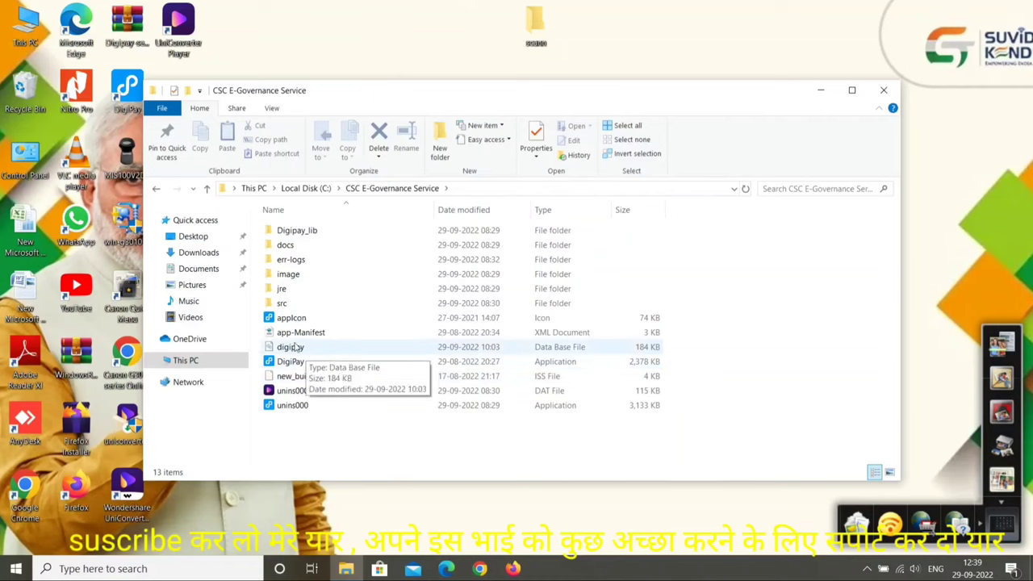
{"action": "left_click", "coordinate": [156, 188]}
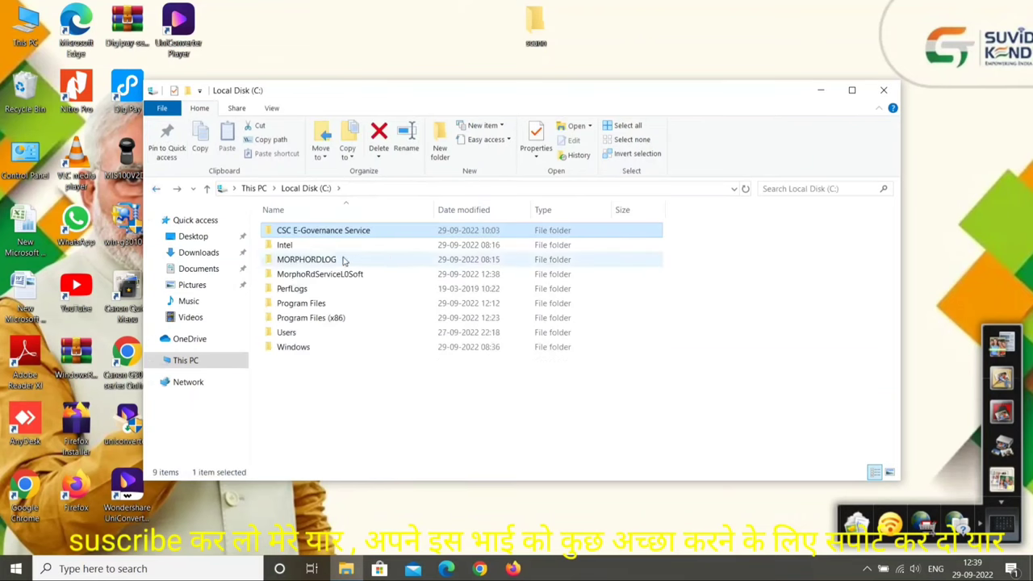
Delete the MORPHORDLOG and MorphoRdServiceL0Soft folders from drive C and close the file window.
{"action": "right_click", "coordinate": [343, 260]}
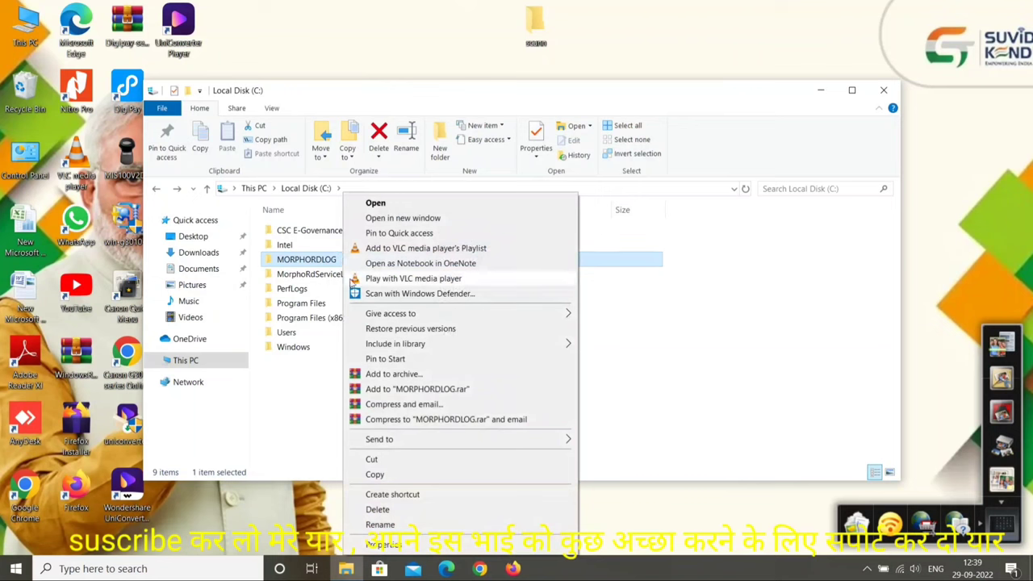
{"action": "left_click", "coordinate": [378, 509]}
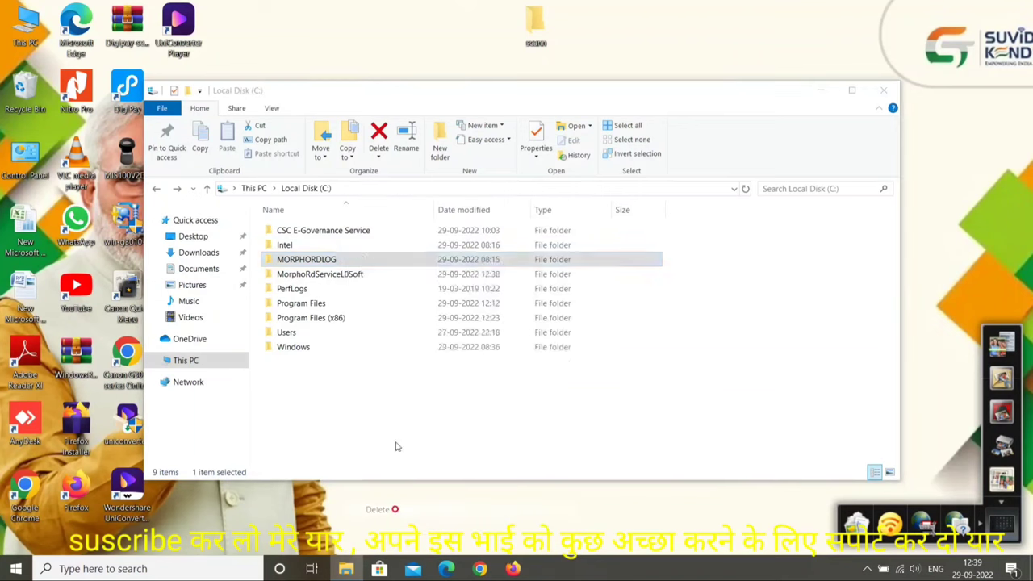
{"action": "right_click", "coordinate": [337, 262]}
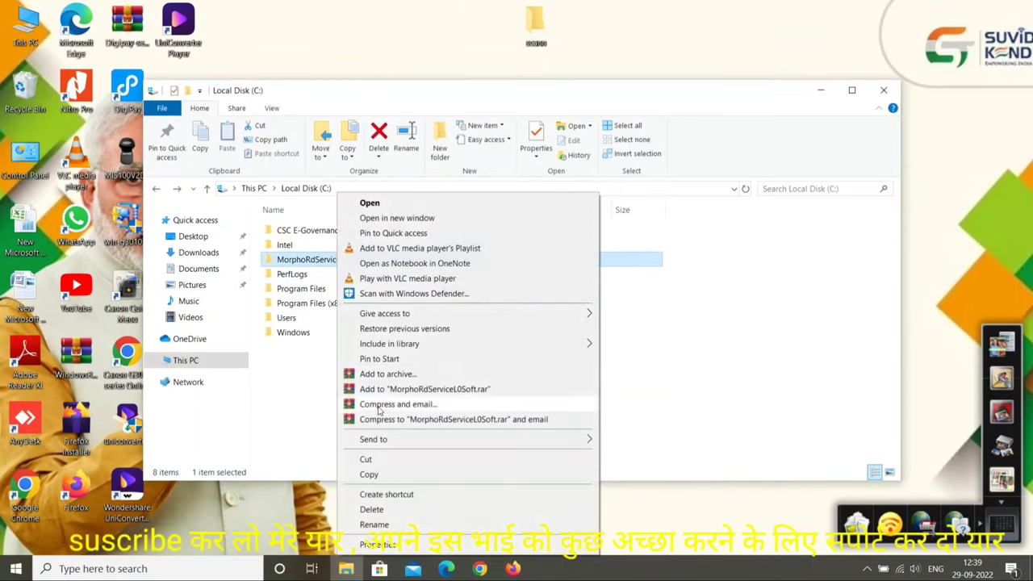
{"action": "left_click", "coordinate": [385, 509]}
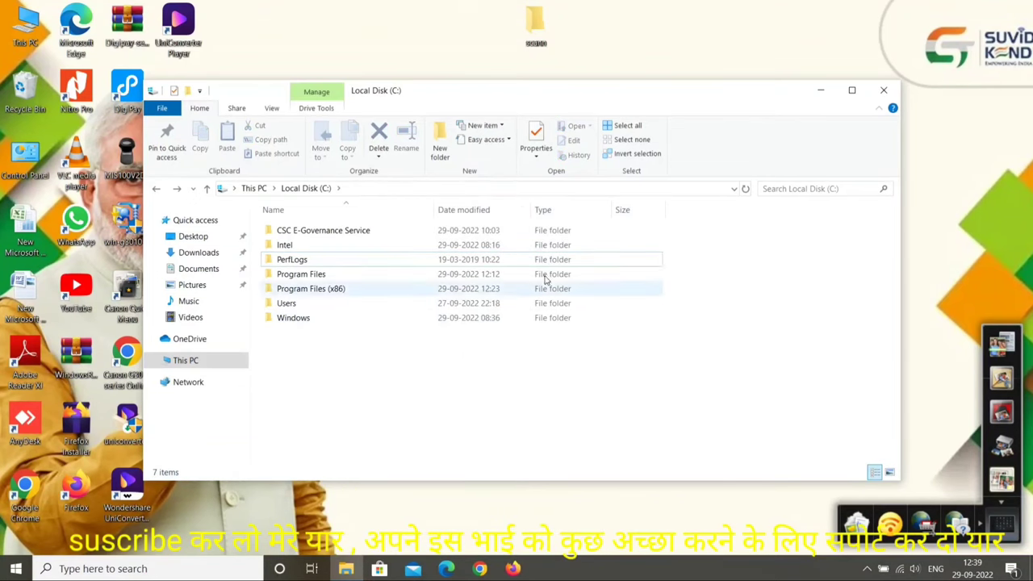
{"action": "left_click", "coordinate": [884, 91]}
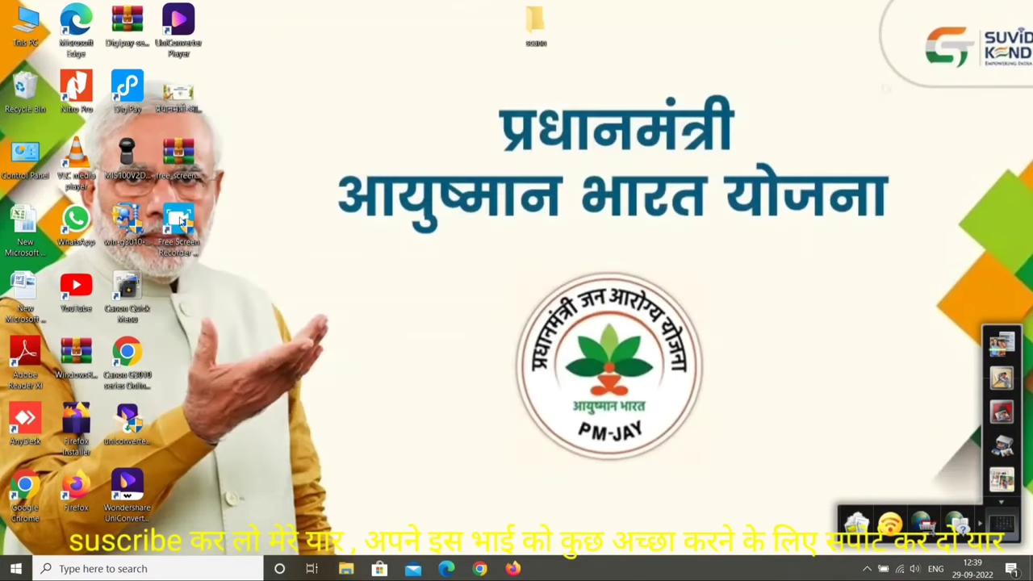
Permanently delete all items in the Recycle Bin and close it.
{"action": "double_click", "coordinate": [32, 75]}
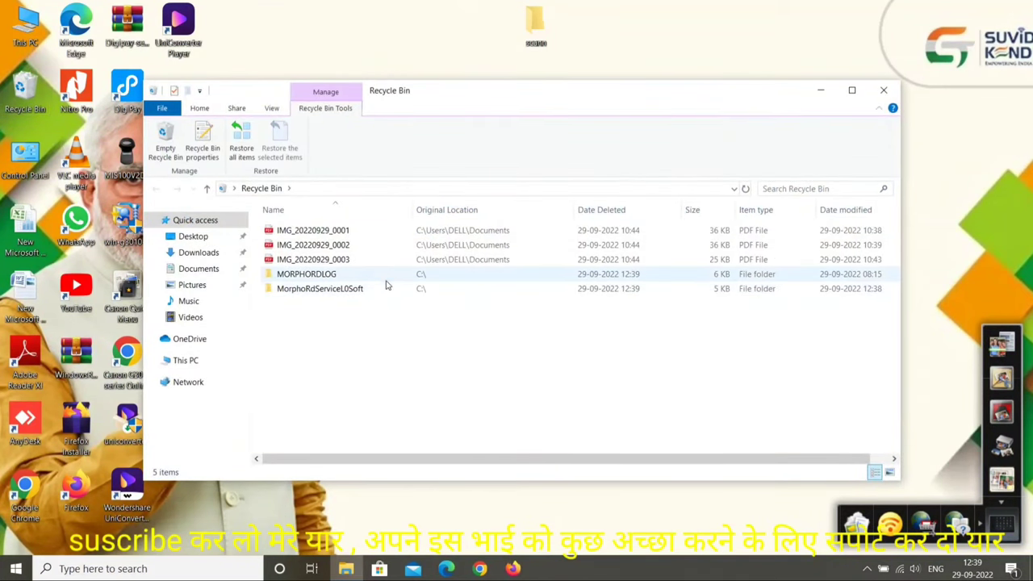
{"action": "left_click", "coordinate": [386, 283]}
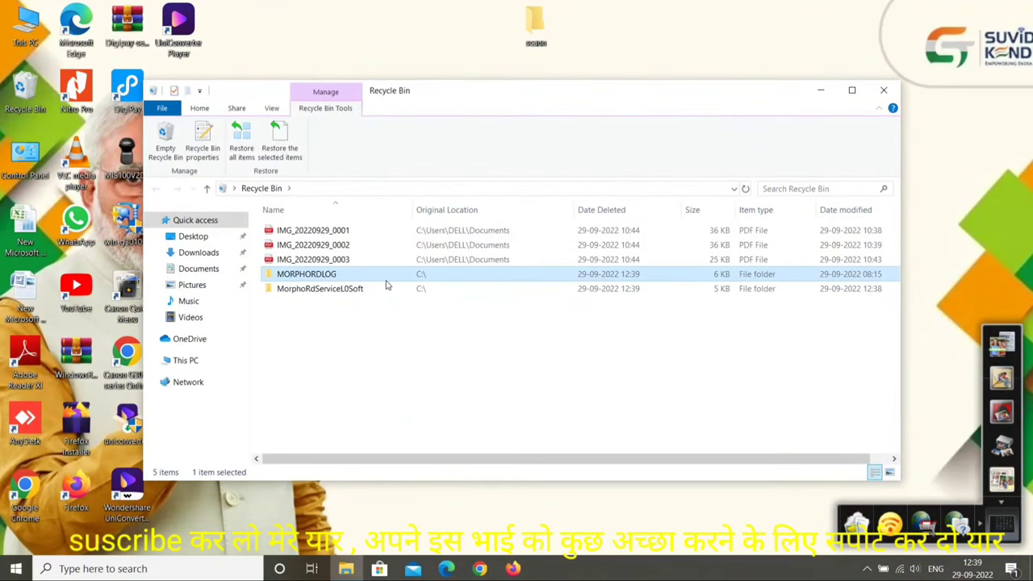
{"action": "key", "text": "ctrl+a"}
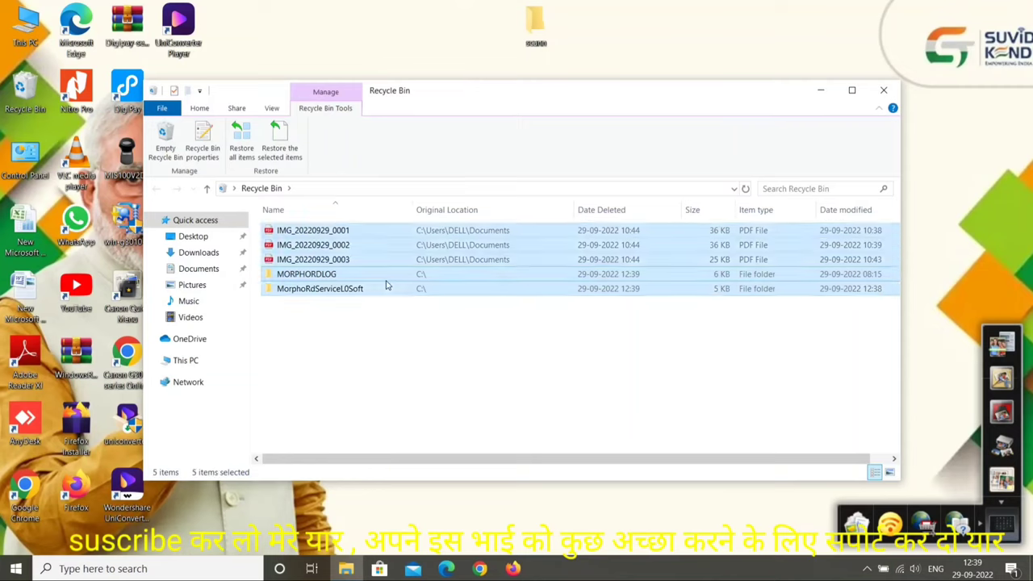
{"action": "key", "text": "Delete"}
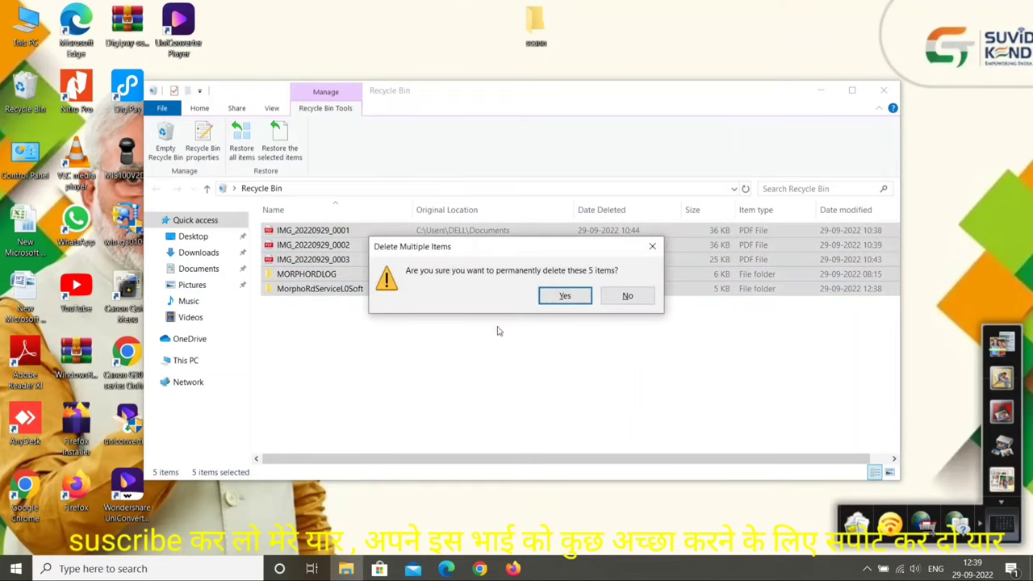
{"action": "left_click", "coordinate": [564, 296]}
{"action": "left_click", "coordinate": [884, 90]}
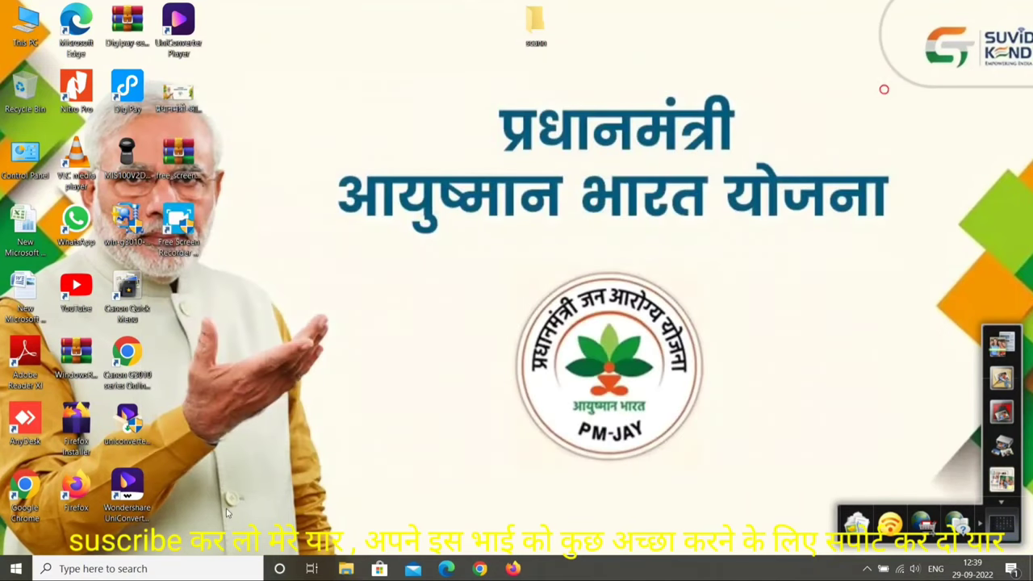
{"action": "left_click", "coordinate": [15, 568]}
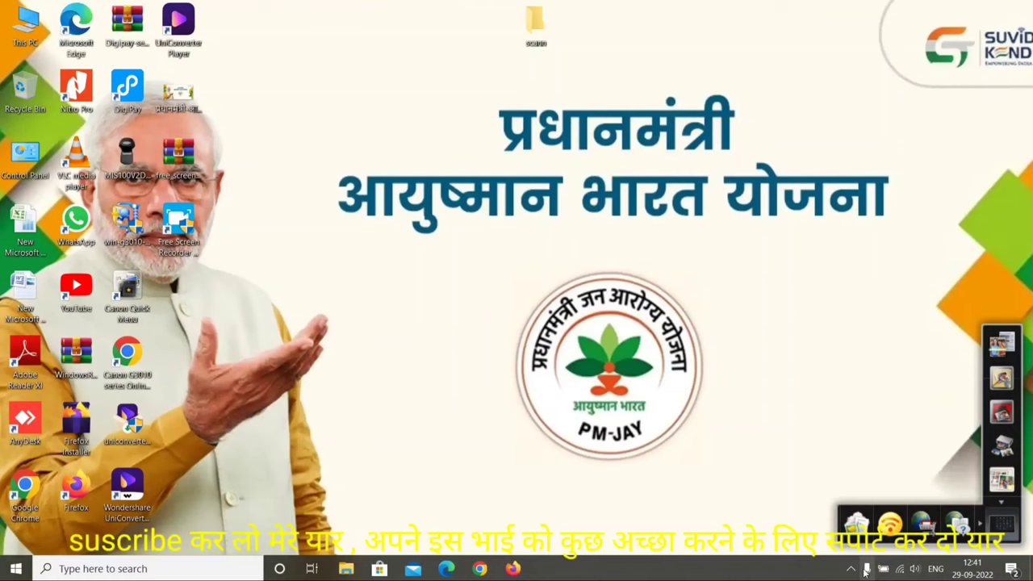
{"action": "left_click", "coordinate": [851, 568]}
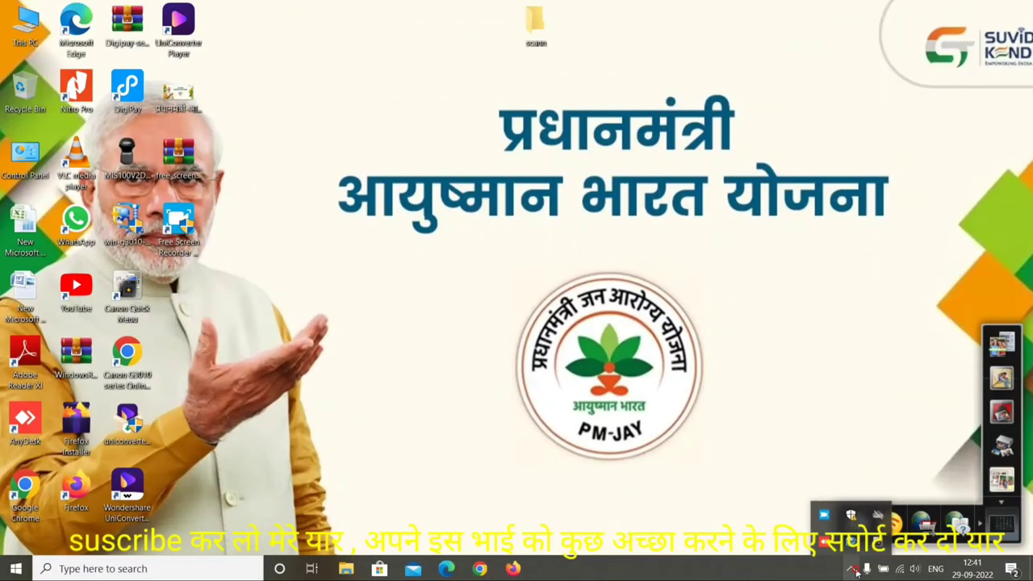
Switch to Google Chrome, search for "morpho rd service" and open the Morpho Sensor RD Service result from rdserviceonline.com.
{"action": "left_click", "coordinate": [487, 568]}
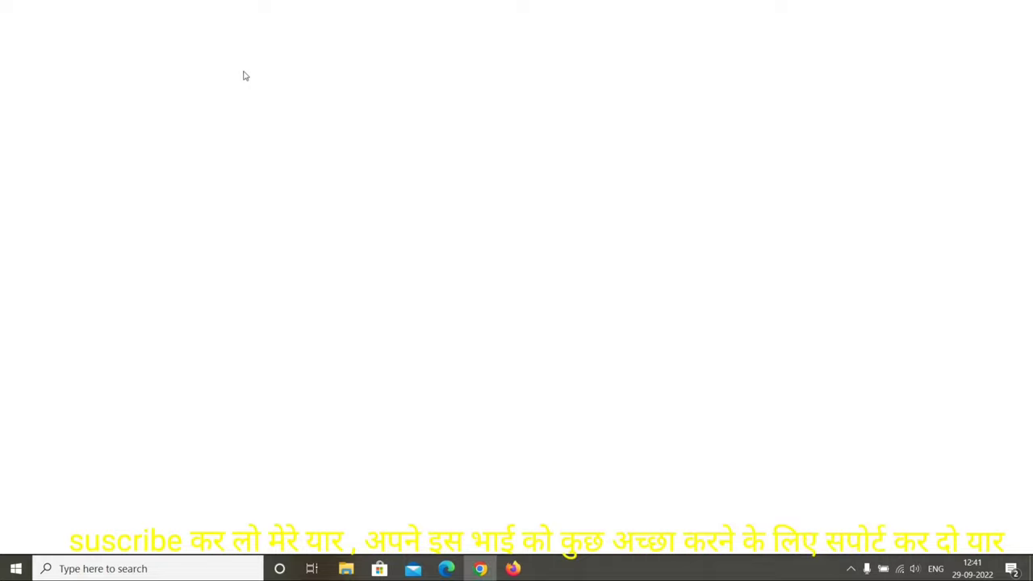
{"action": "left_click", "coordinate": [260, 33]}
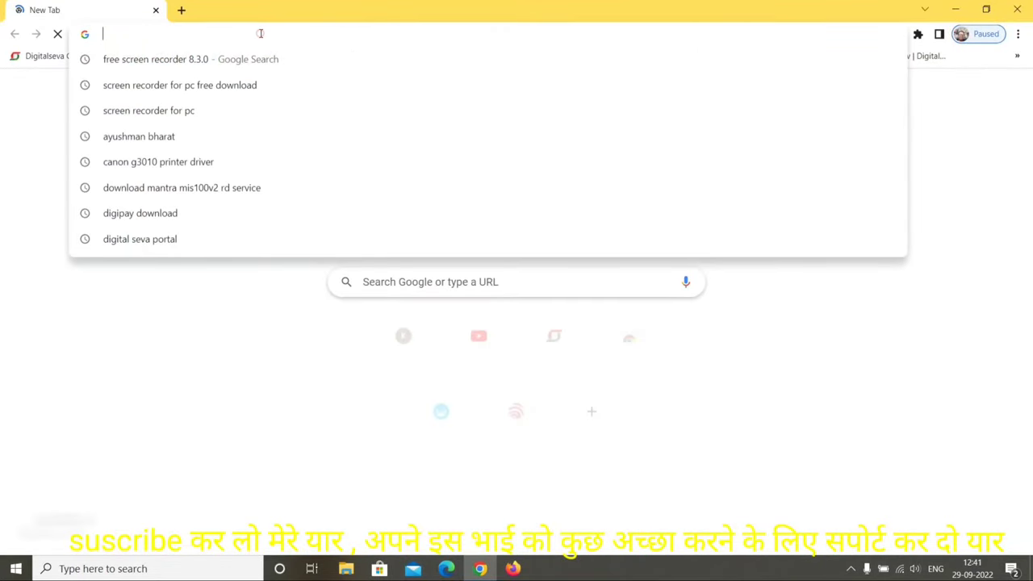
{"action": "type", "text": "morpho"}
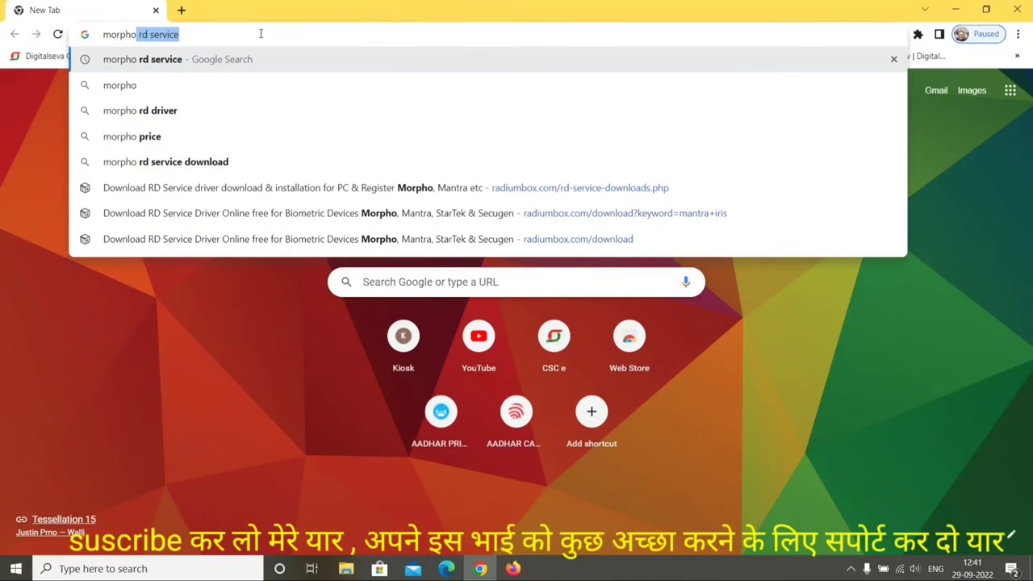
{"action": "key", "text": "Return"}
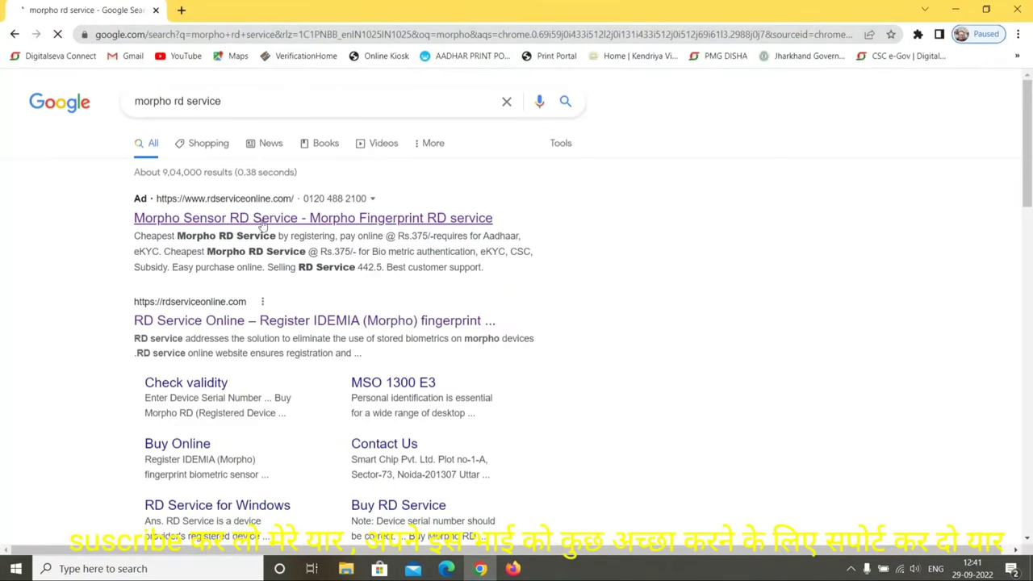
{"action": "left_click", "coordinate": [342, 222]}
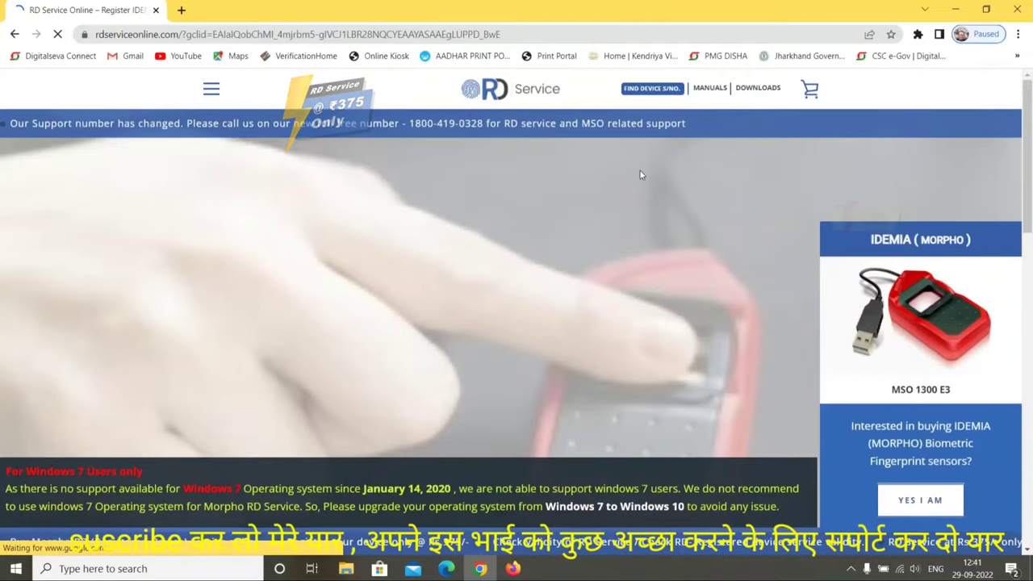
Download the Windows (https/localhost) RD Service driver and save the ZIP archive to the Desktop.
{"action": "mouse_move", "coordinate": [772, 91]}
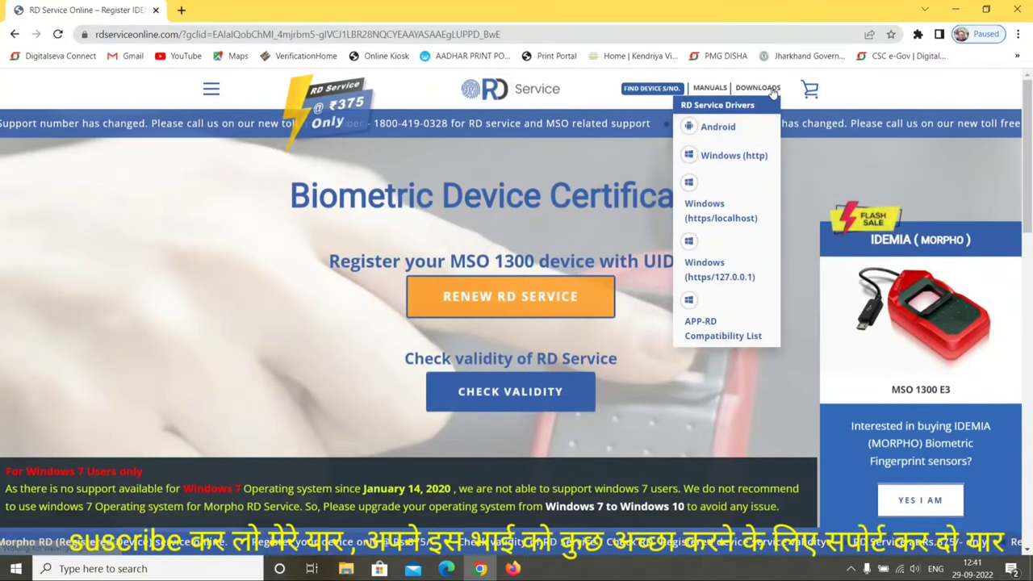
{"action": "left_click", "coordinate": [714, 210]}
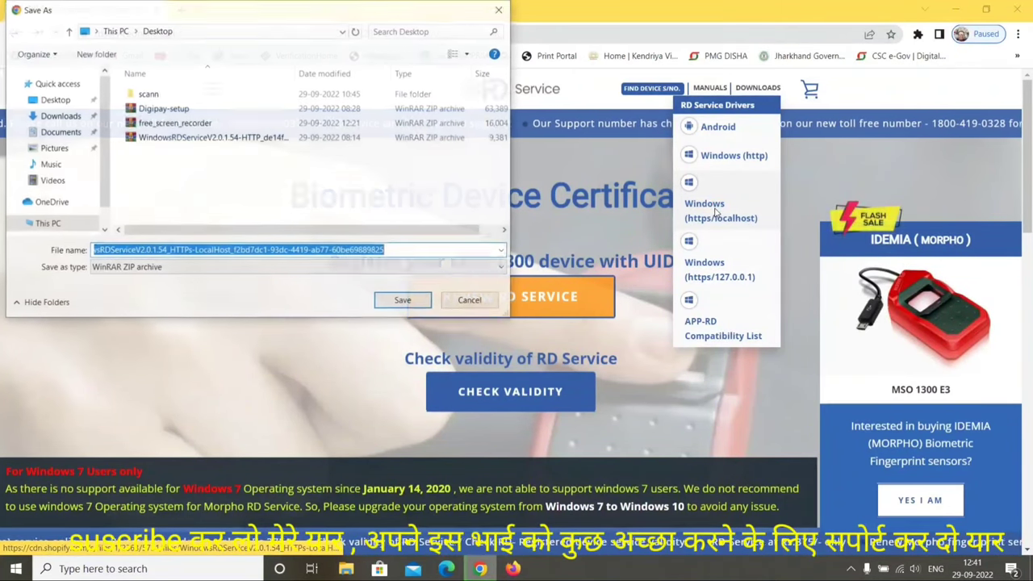
{"action": "left_click", "coordinate": [404, 302]}
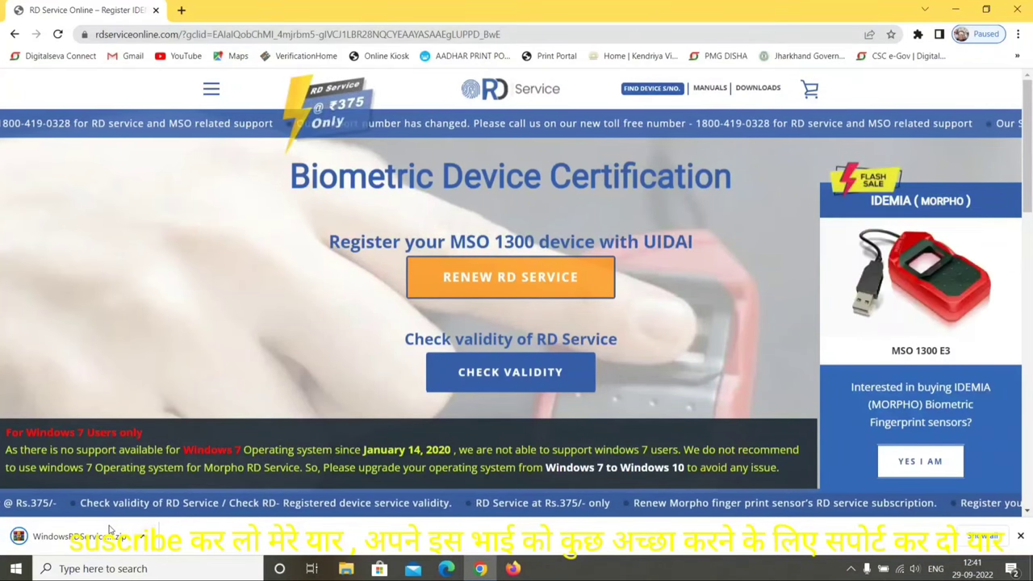
Show the downloaded WindowsRDService ZIP archive in its Desktop folder.
{"action": "left_click", "coordinate": [142, 536]}
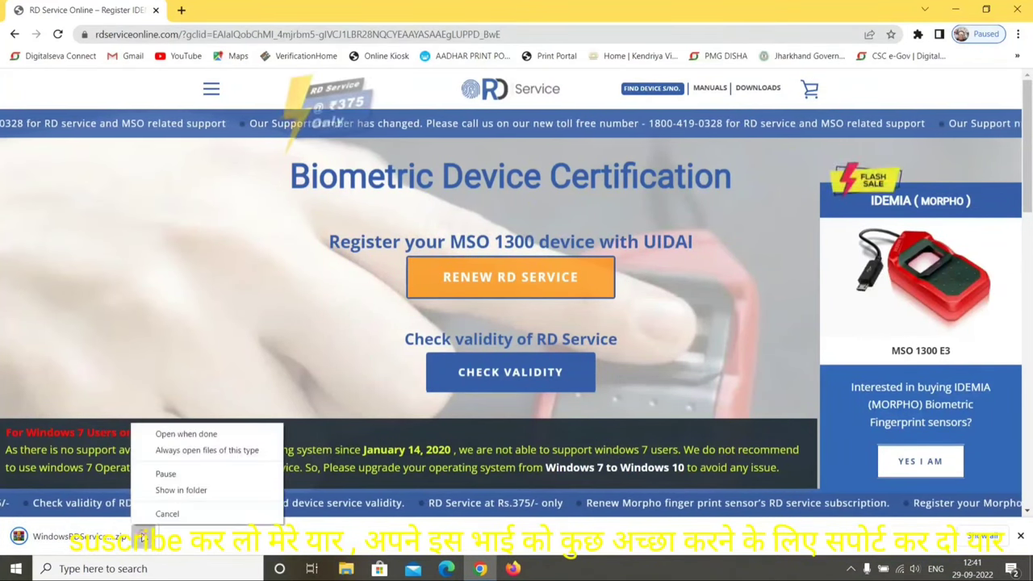
{"action": "left_click", "coordinate": [185, 490]}
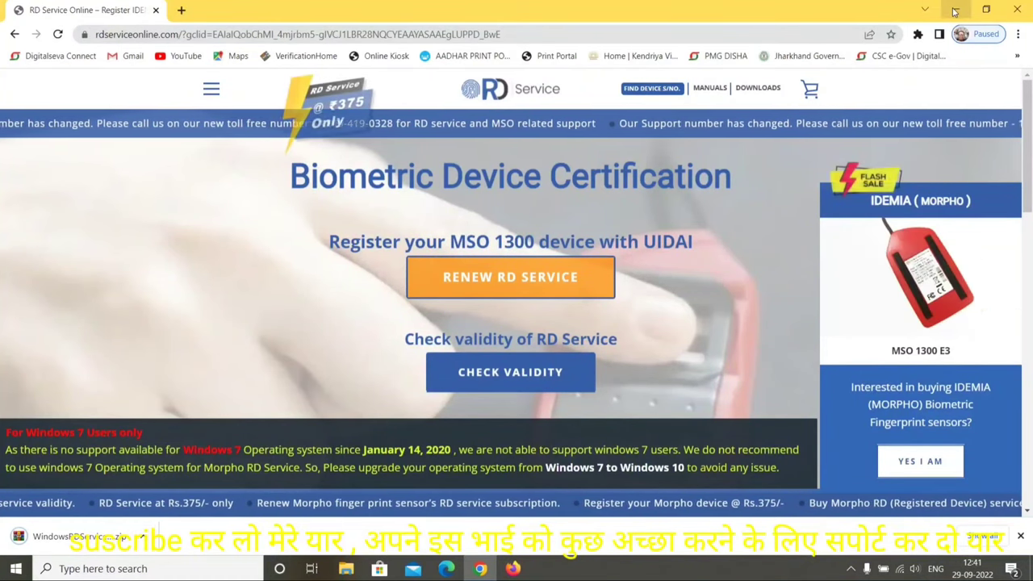
{"action": "left_click", "coordinate": [142, 536]}
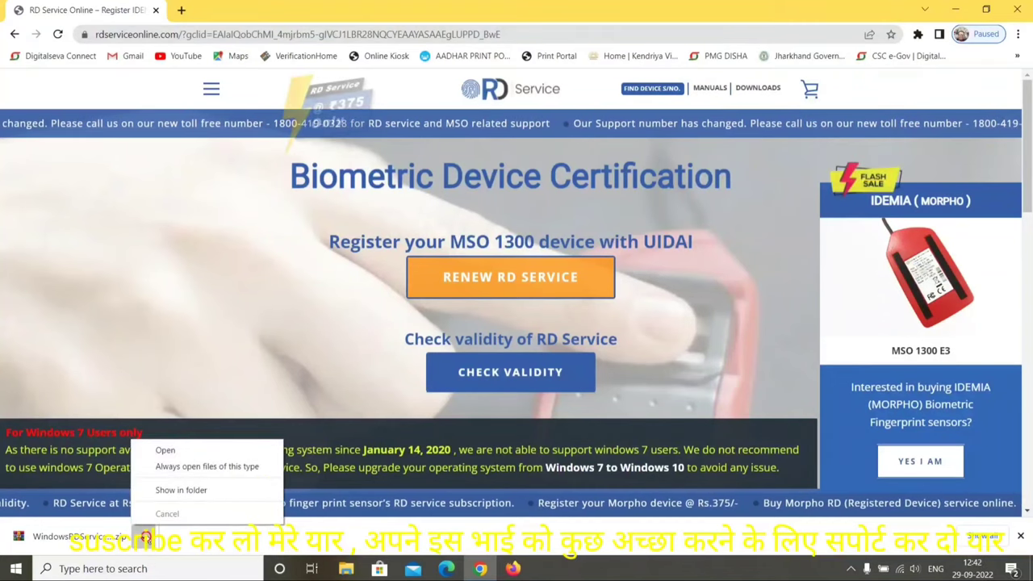
{"action": "left_click", "coordinate": [191, 490]}
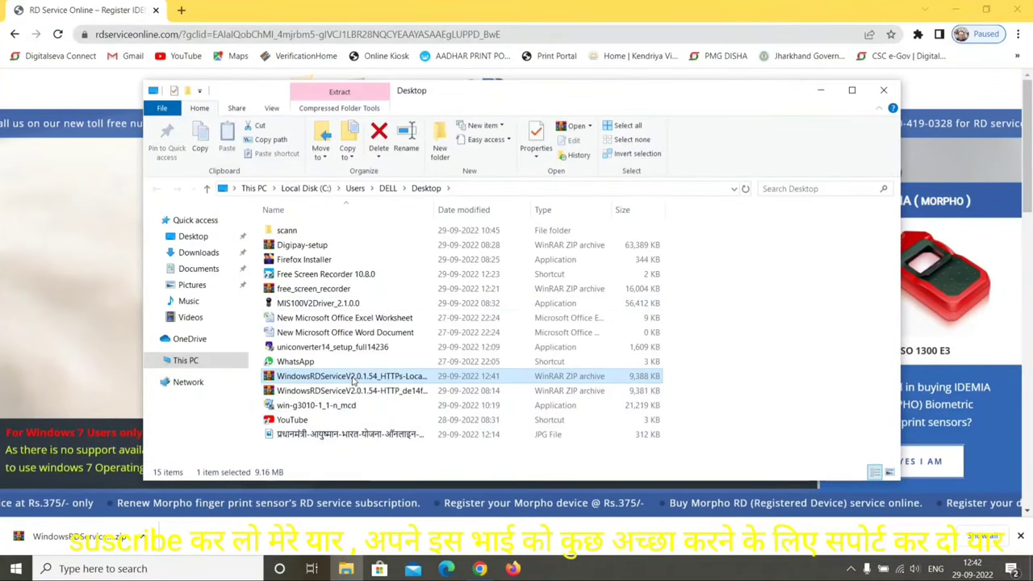
Open the HTTPs-LocalHost archive's file name for editing and highlight its WindowsRDServiceV2.0.1.54_HTTPs part to examine the full name.
{"action": "left_click", "coordinate": [351, 377]}
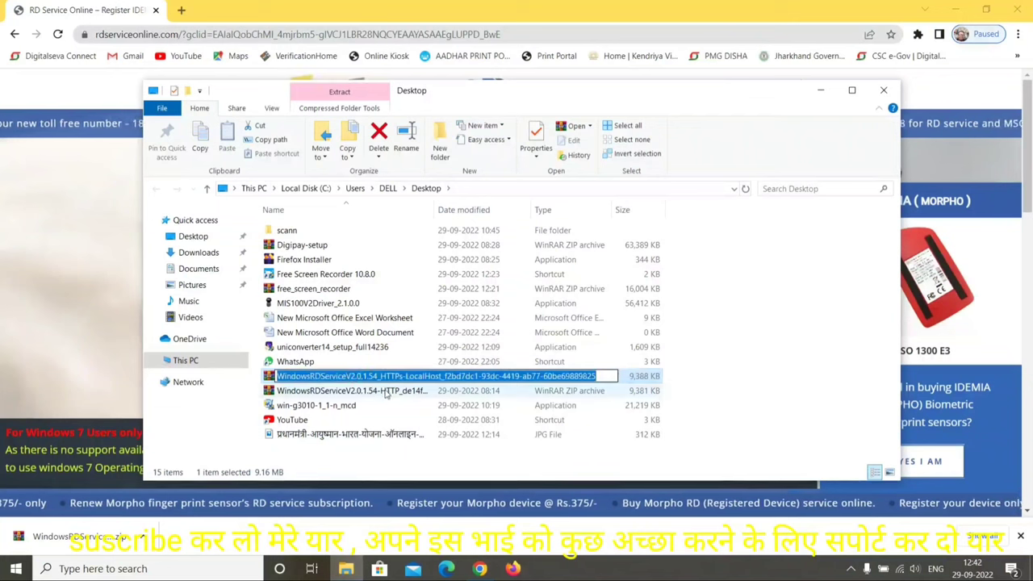
{"action": "left_click", "coordinate": [388, 376]}
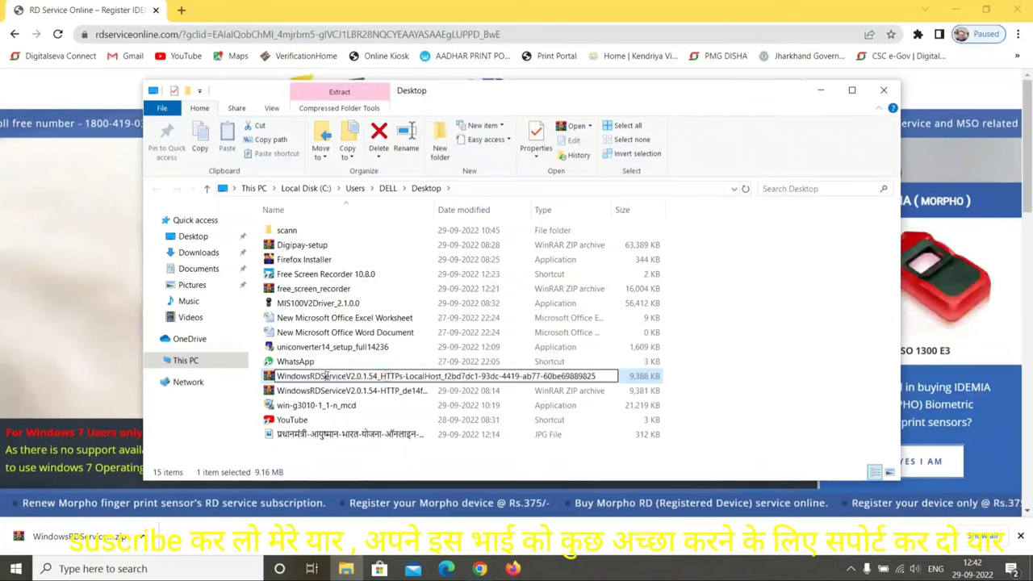
{"action": "left_click", "coordinate": [426, 376]}
{"action": "left_click_drag", "start_coordinate": [405, 376], "coordinate": [276, 376]}
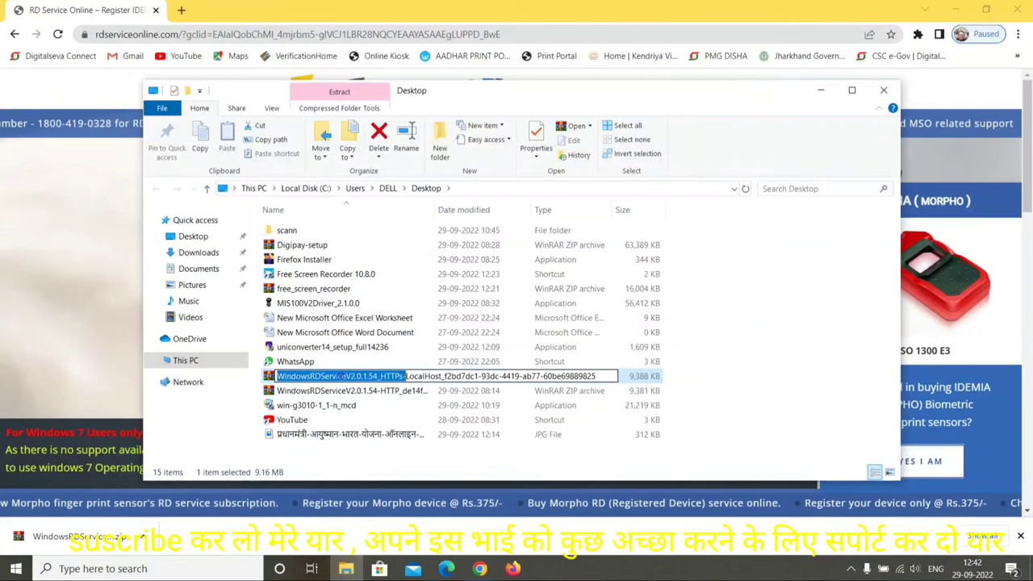
Open the WindowsRDServiceV2.0.1.54_HTTPs-LocalHost archive in WinRAR and launch WindowsRDService_HTTPs-LocalHost.exe from its inner folder.
{"action": "left_click", "coordinate": [650, 379]}
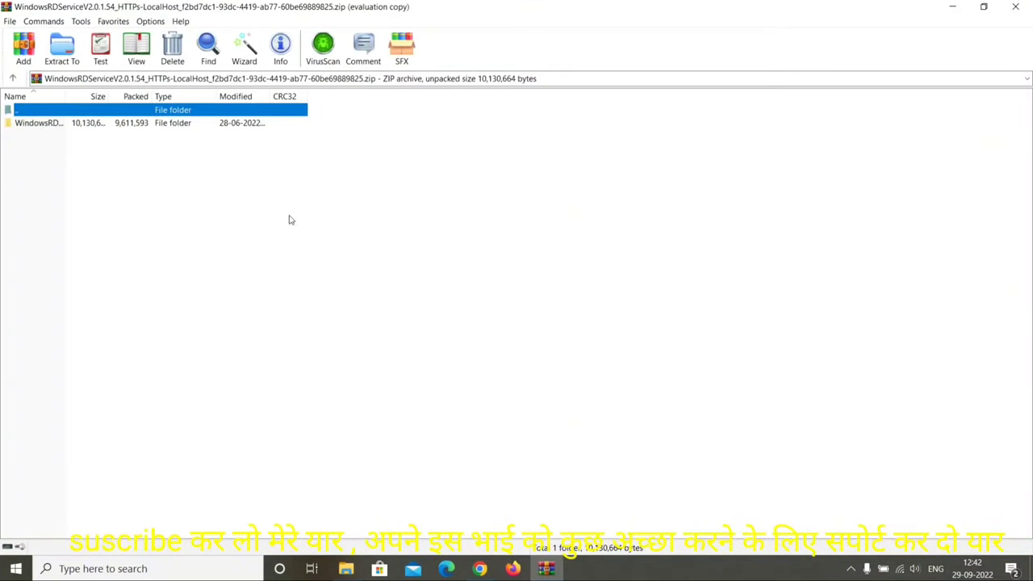
{"action": "double_click", "coordinate": [95, 122]}
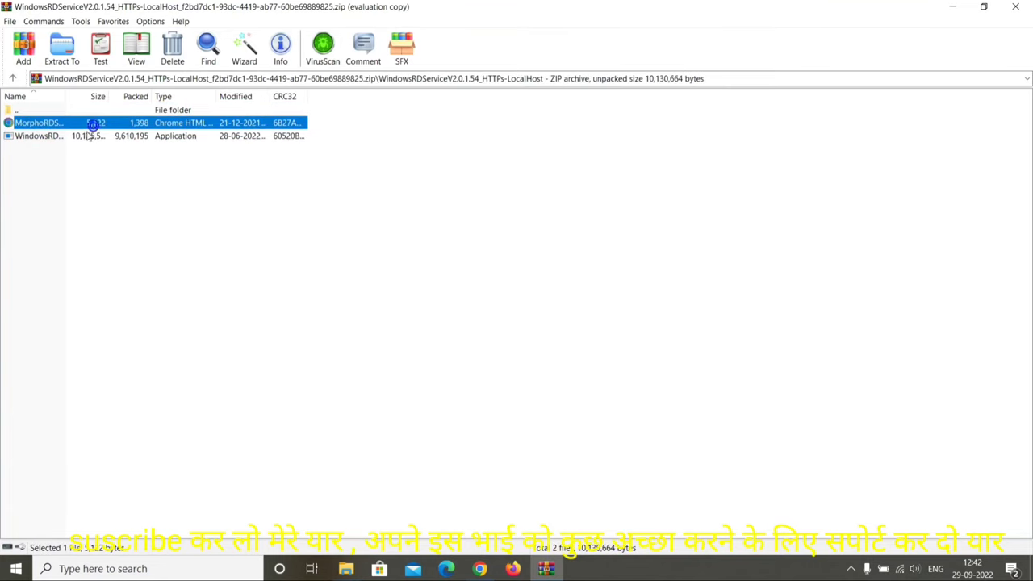
{"action": "left_click", "coordinate": [89, 137]}
{"action": "double_click", "coordinate": [88, 137]}
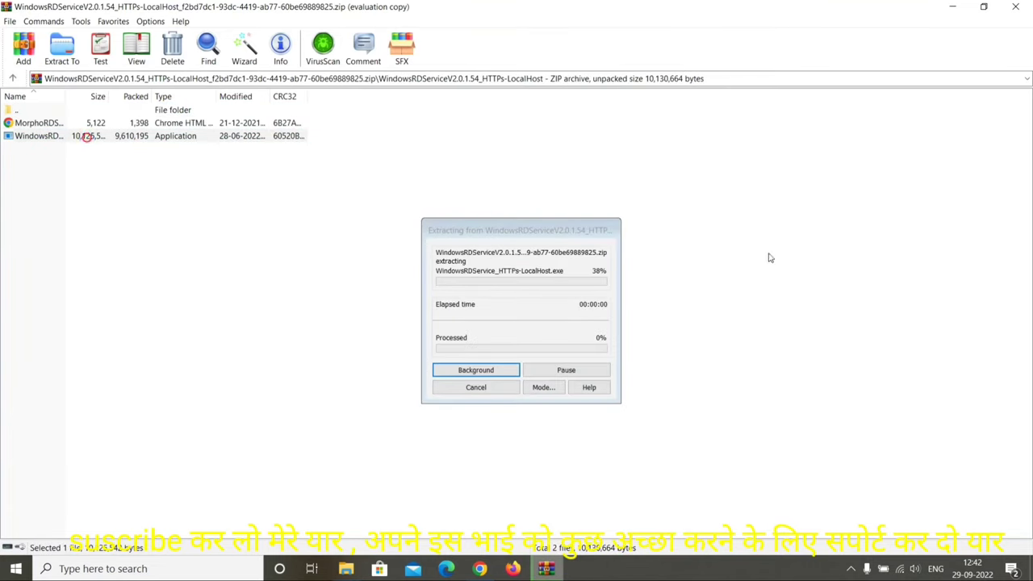